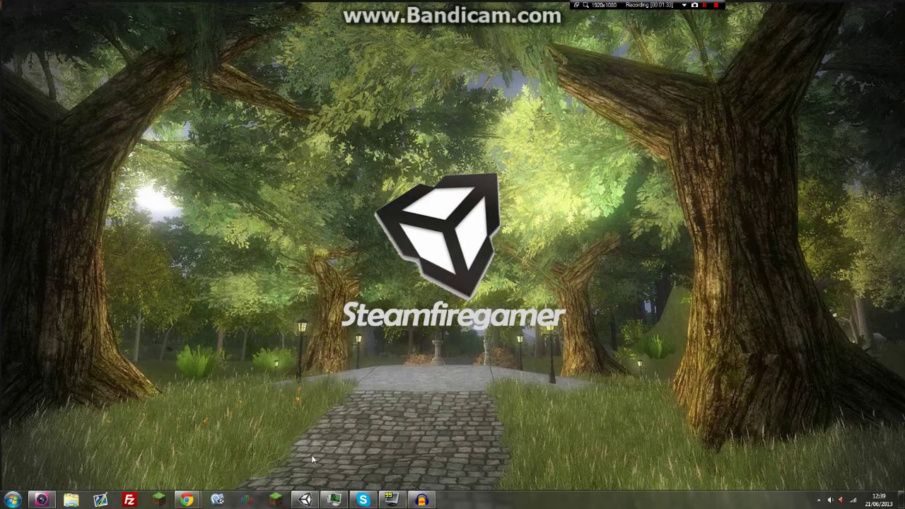
Step: Restore the Unity editor from the taskbar, then minimize it back to the desktop
click(305, 500)
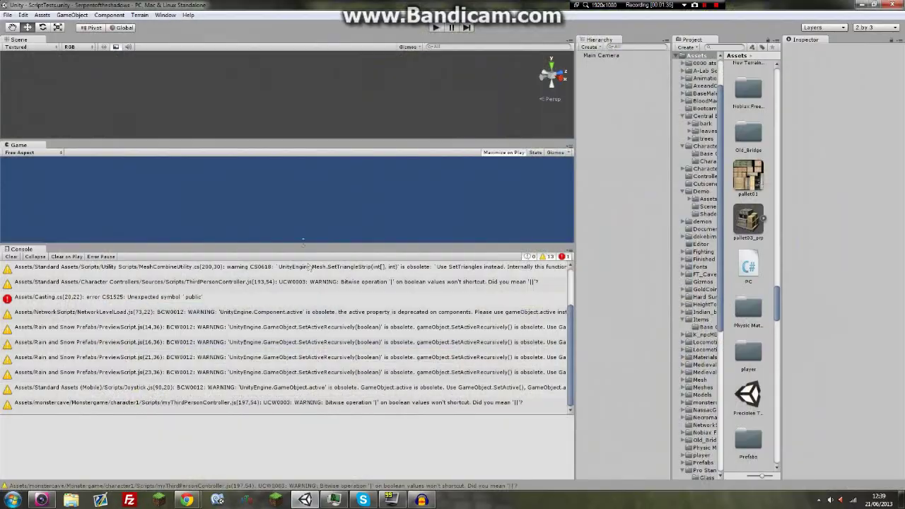
click(305, 500)
Step: In Chrome, go from the Unity site to the older-versions download archive, then minimize the browser
mouse_move(187, 500)
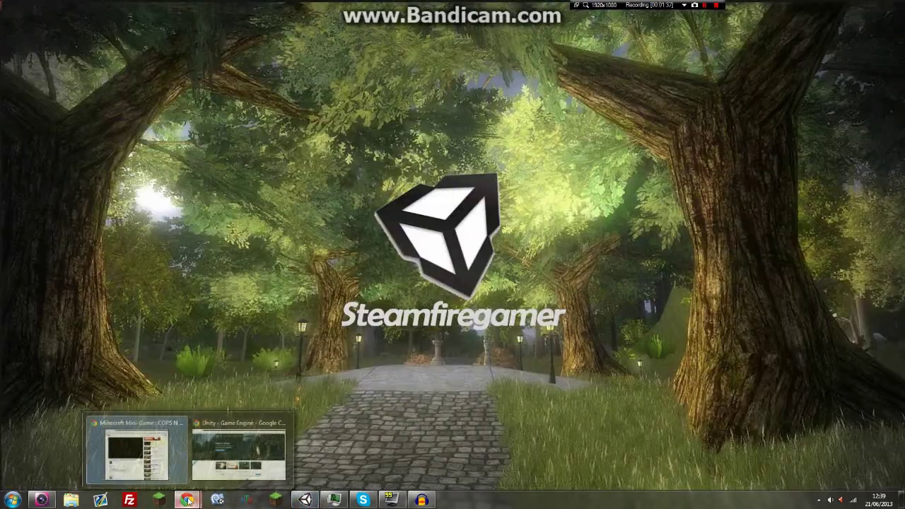
click(239, 450)
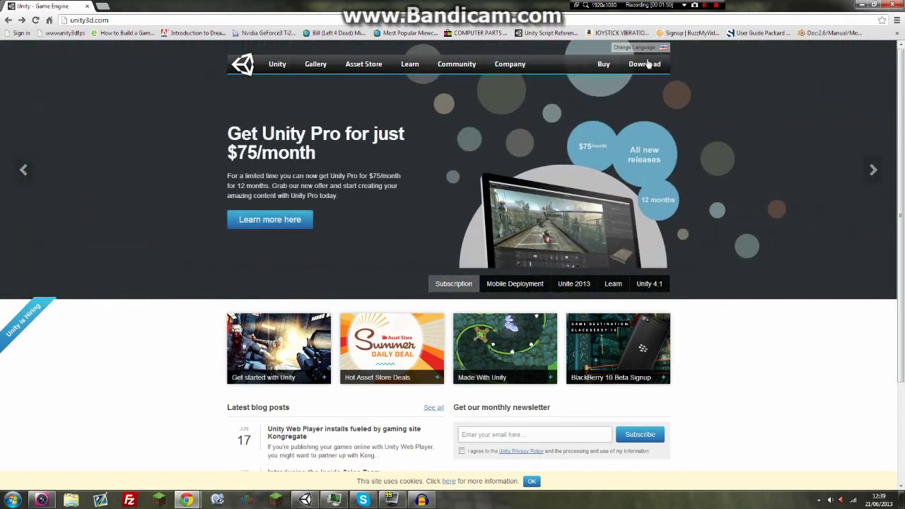
click(646, 64)
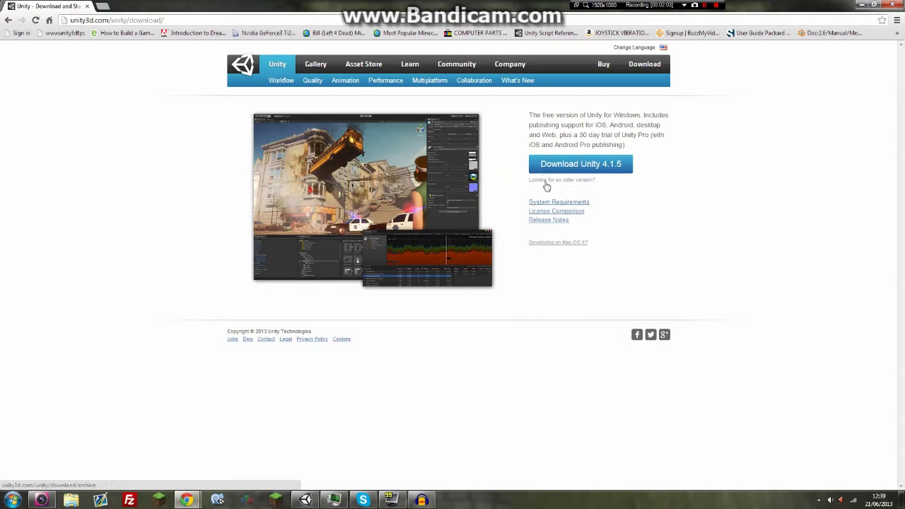
click(546, 181)
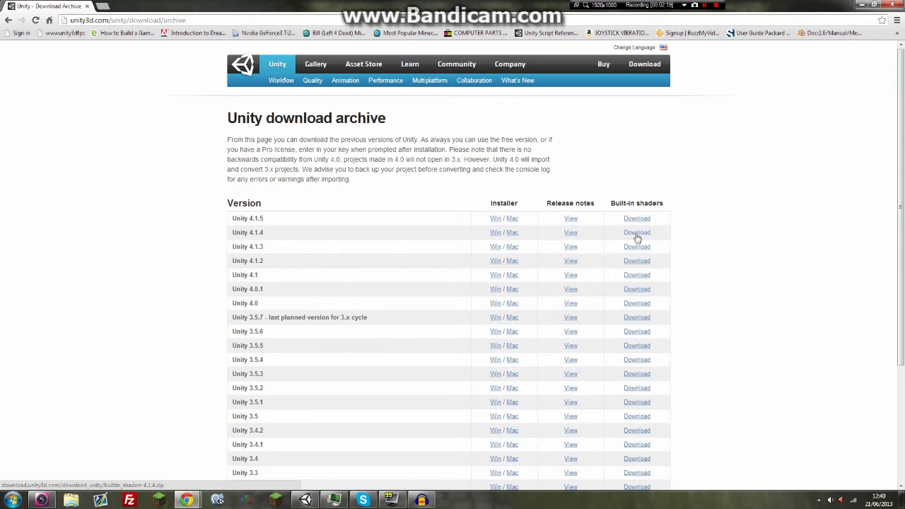
click(862, 5)
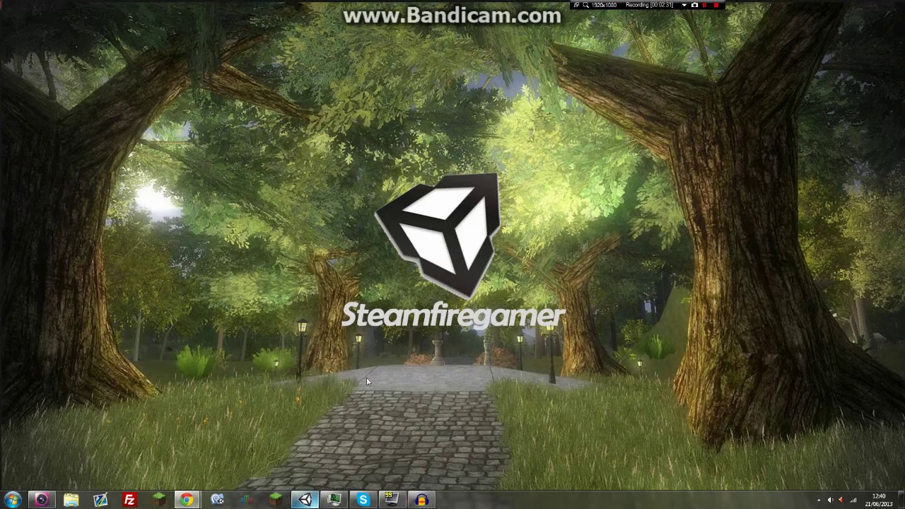
Step: Restore Unity and start a new project via File > New Project, browsing for its location
click(304, 500)
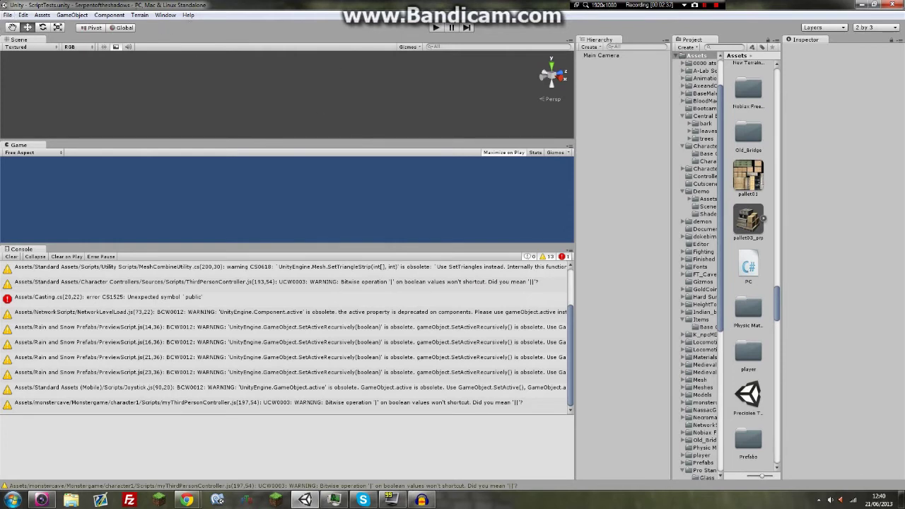
click(7, 14)
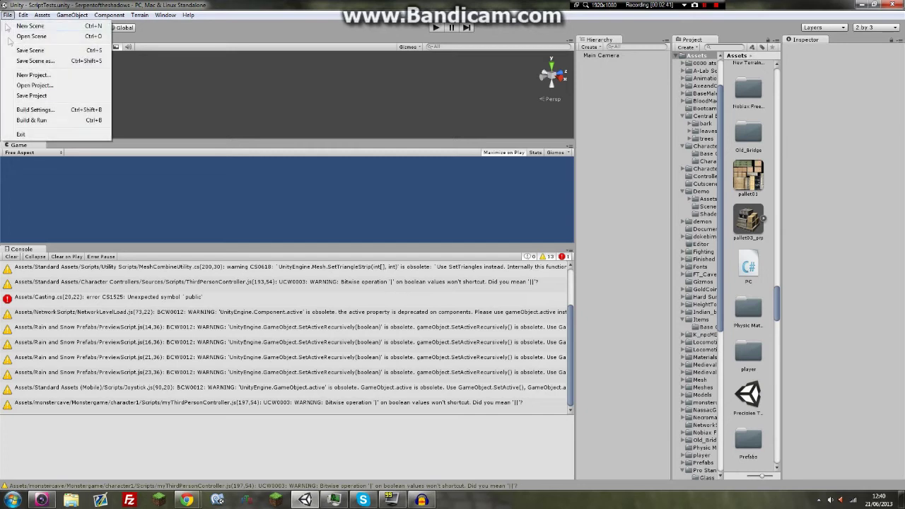
click(37, 75)
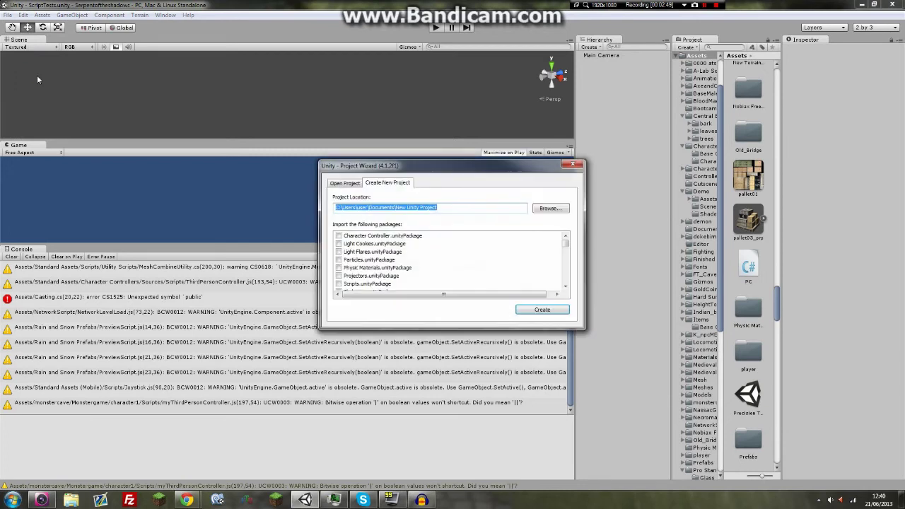
click(548, 209)
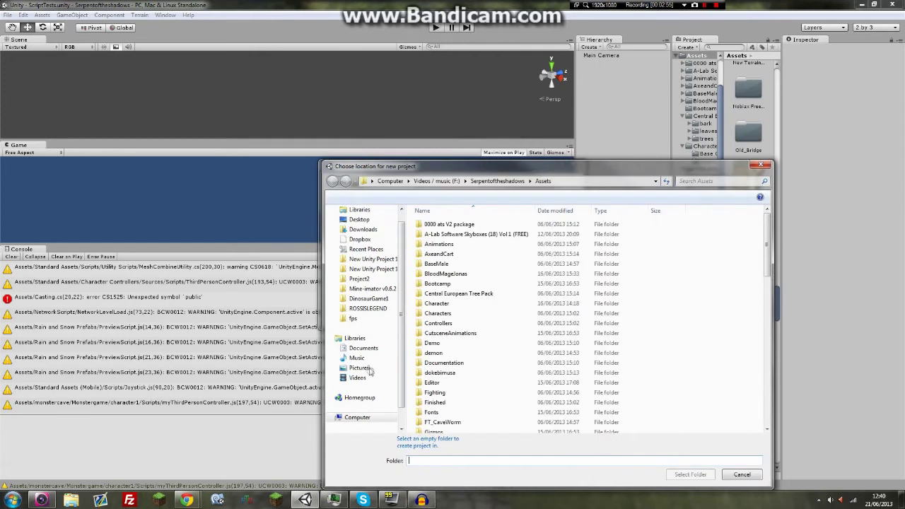
Step: Create a new folder named Unity3dProject on the Games (D:) drive
scroll(368, 379, down, 1)
click(362, 408)
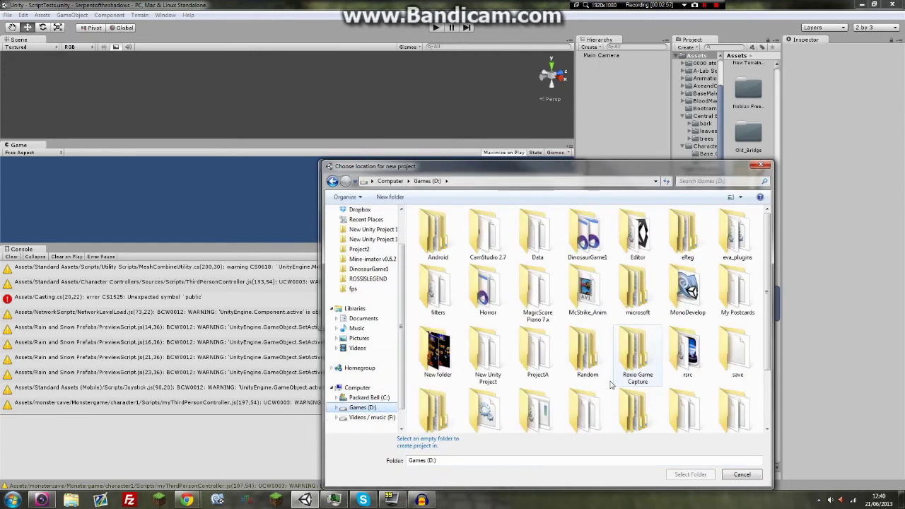
scroll(769, 304, down, 2)
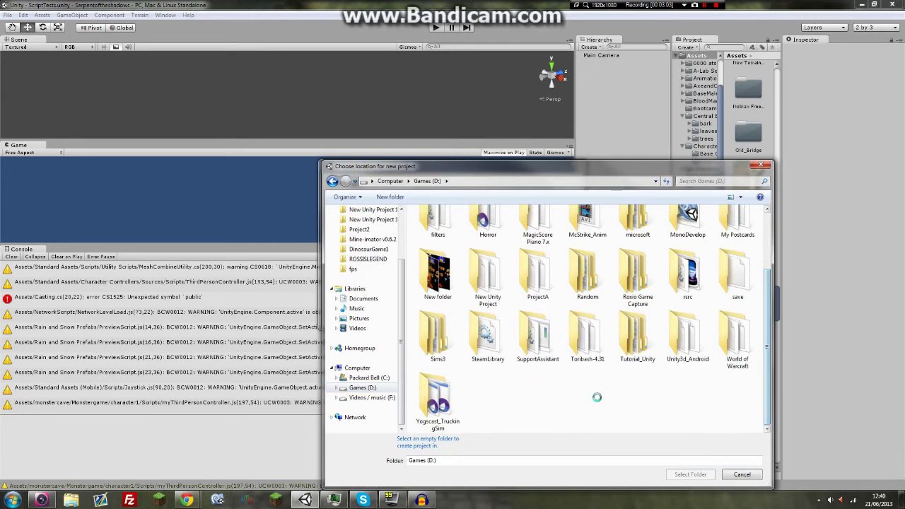
right_click(620, 260)
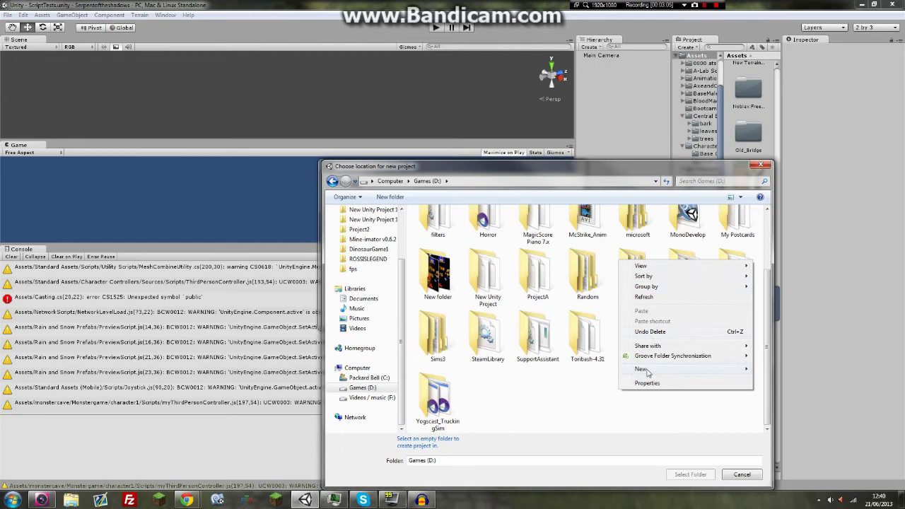
mouse_move(738, 370)
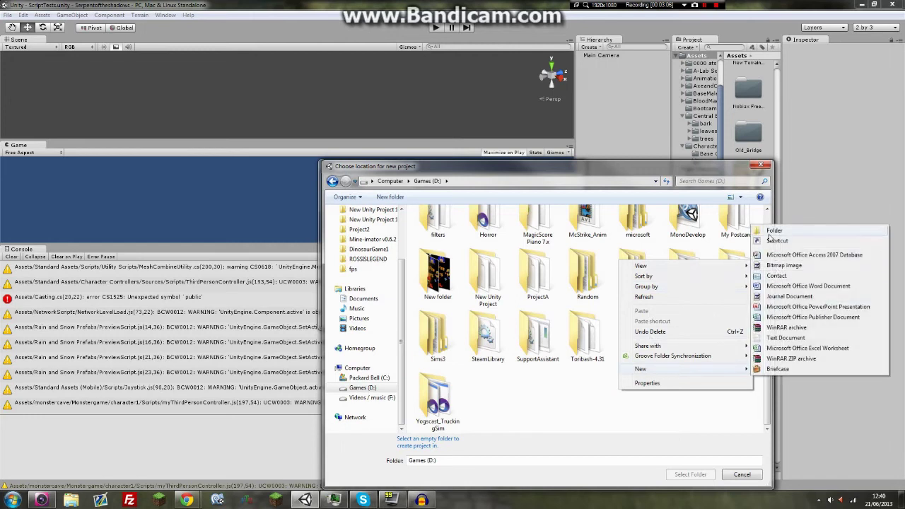
click(770, 233)
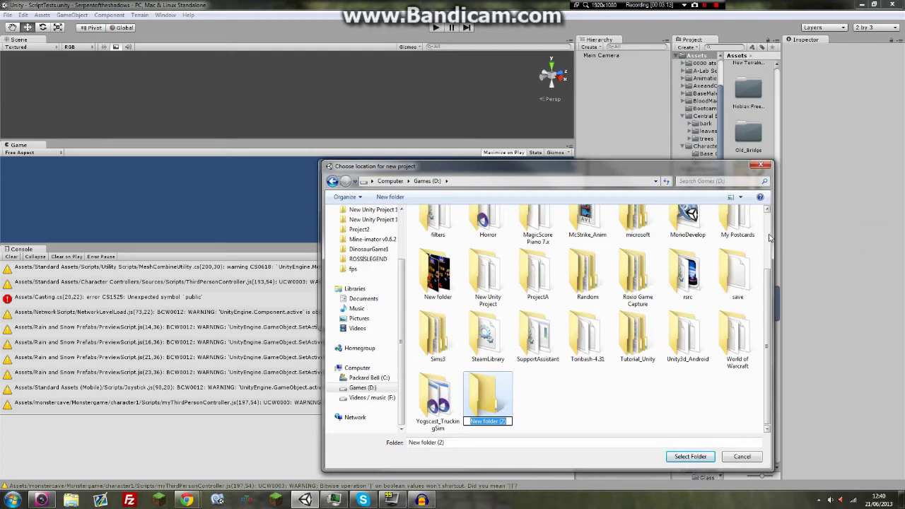
text(Unity3d)
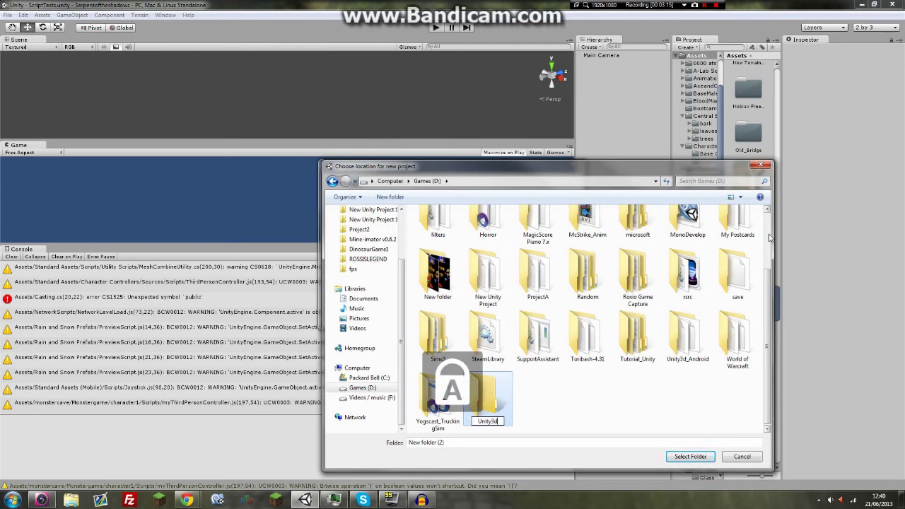
text(Project)
key(Return)
Step: Use D:\Unity3dProject as location; tick Character Controller, Light Cookies, Light Flares, Physic Materials, Projectors, Skyboxes
click(700, 457)
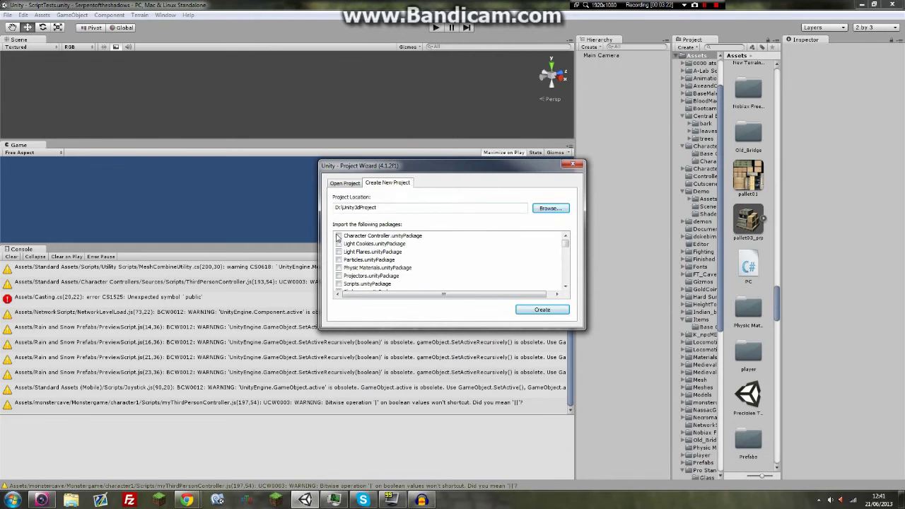
click(338, 236)
click(339, 244)
click(339, 252)
click(338, 268)
click(339, 276)
scroll(338, 284, down, 1)
click(339, 268)
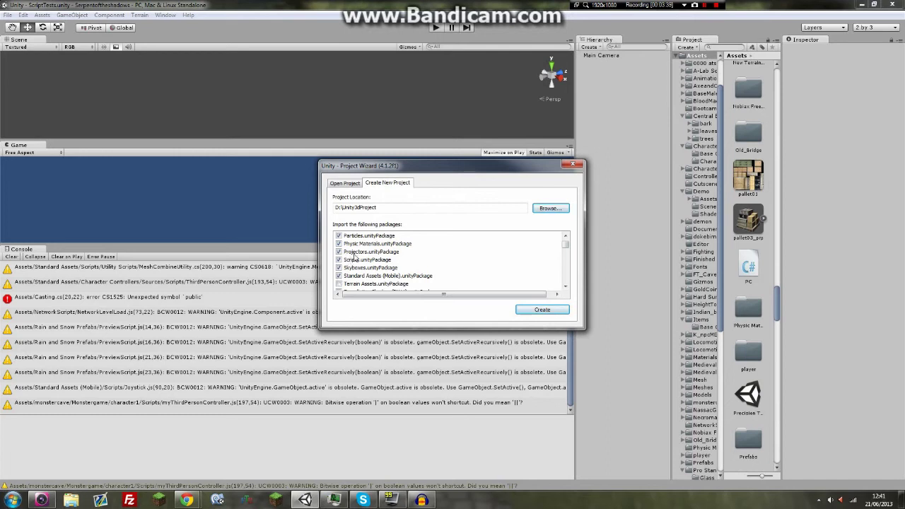
Step: Tick Terrain Assets, Tessellation Shaders, Toon Shading, Tree Creator and Water (Basic), then create the project
scroll(380, 261, down, 1)
click(339, 261)
click(339, 268)
click(339, 276)
click(339, 284)
scroll(339, 283, down, 1)
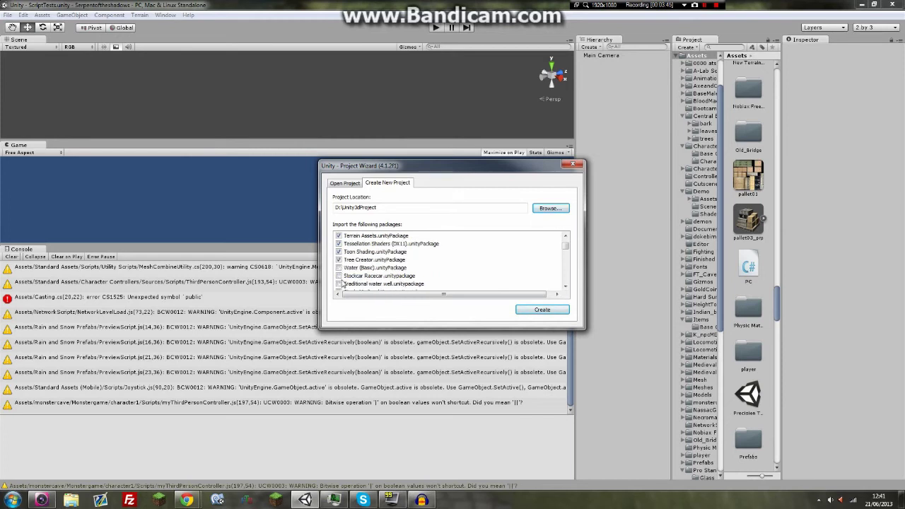
click(339, 268)
click(546, 311)
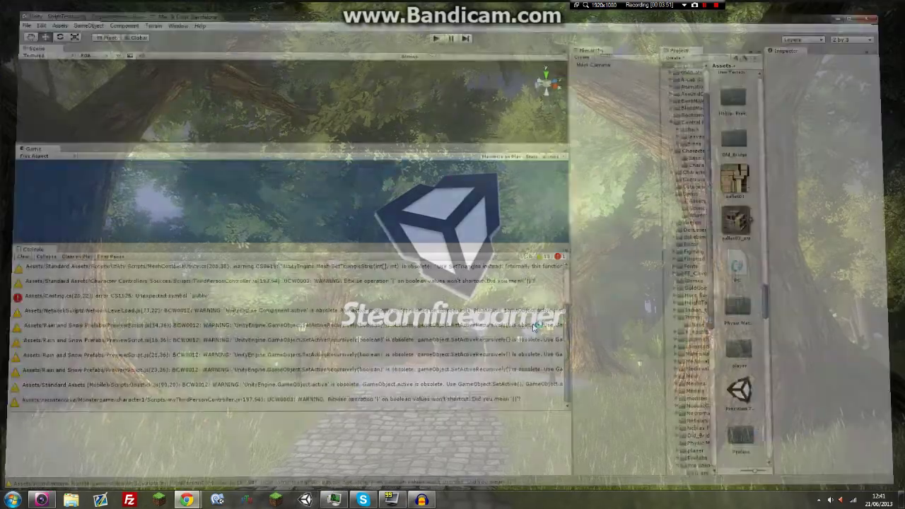